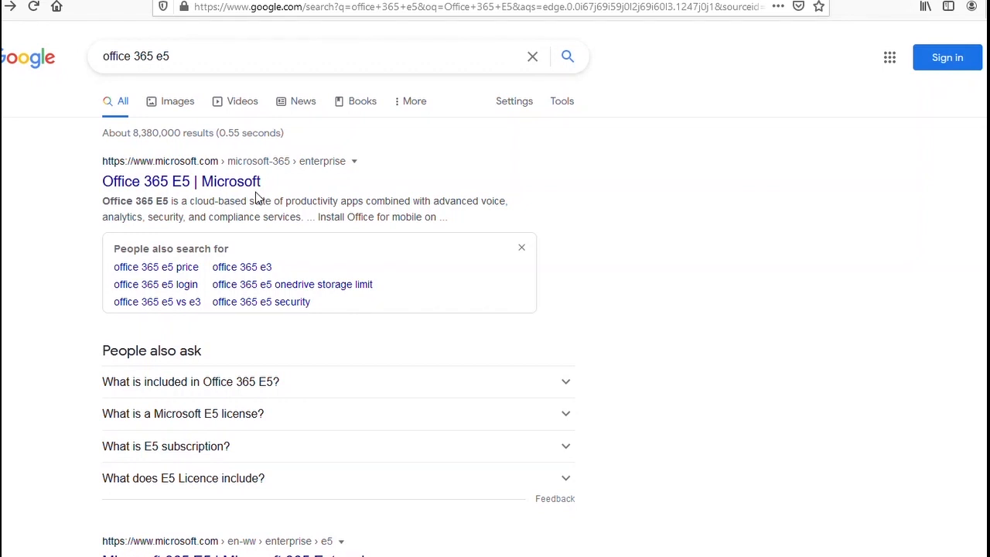
Step: Open Microsoft's Office 365 E5 product page from the search results and start its free trial
left_click(182, 189)
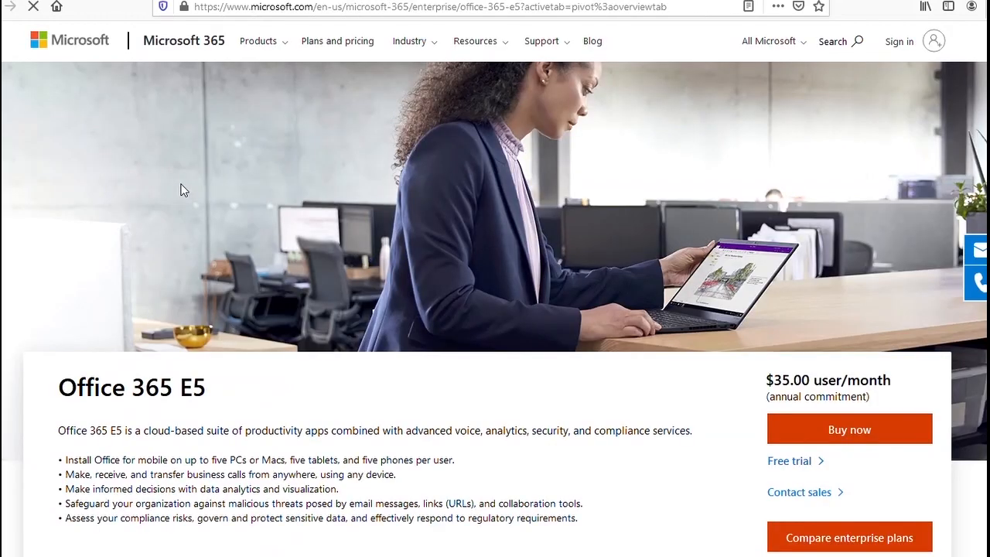
scroll(183, 190, "down", 2)
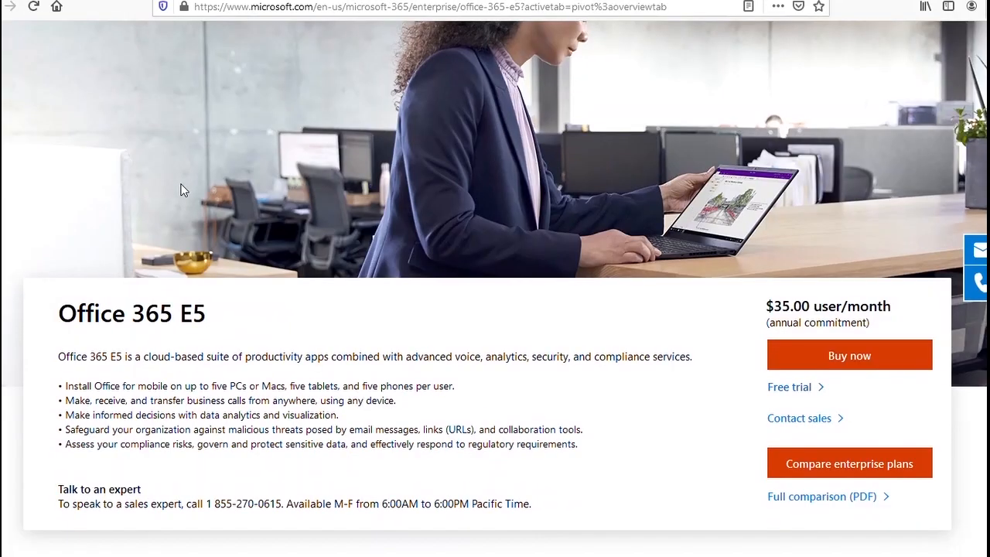
left_click(800, 394)
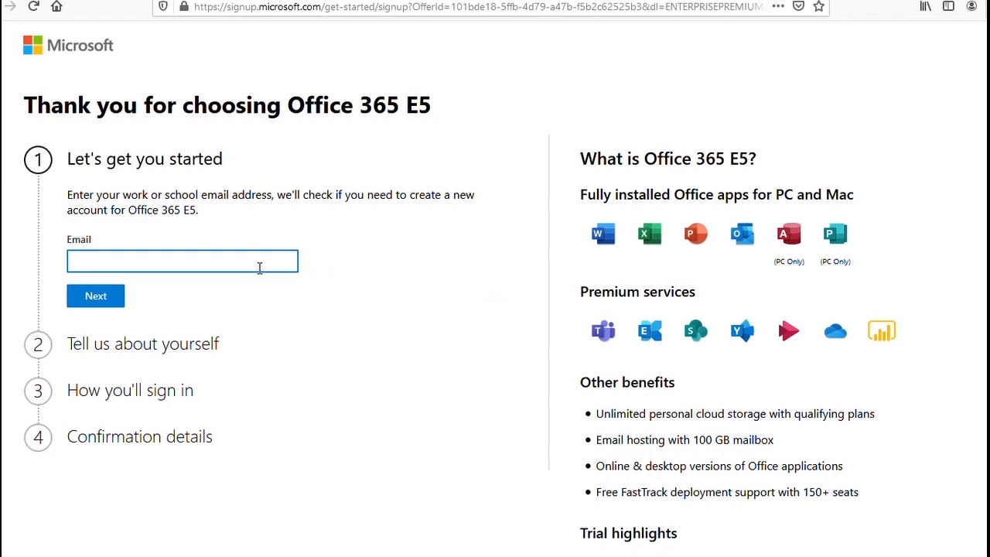
Step: Set up a new trial account with the contact e-mail, name and business phone, company mytestlab, 2-4 people, United States
key("ctrl+v")
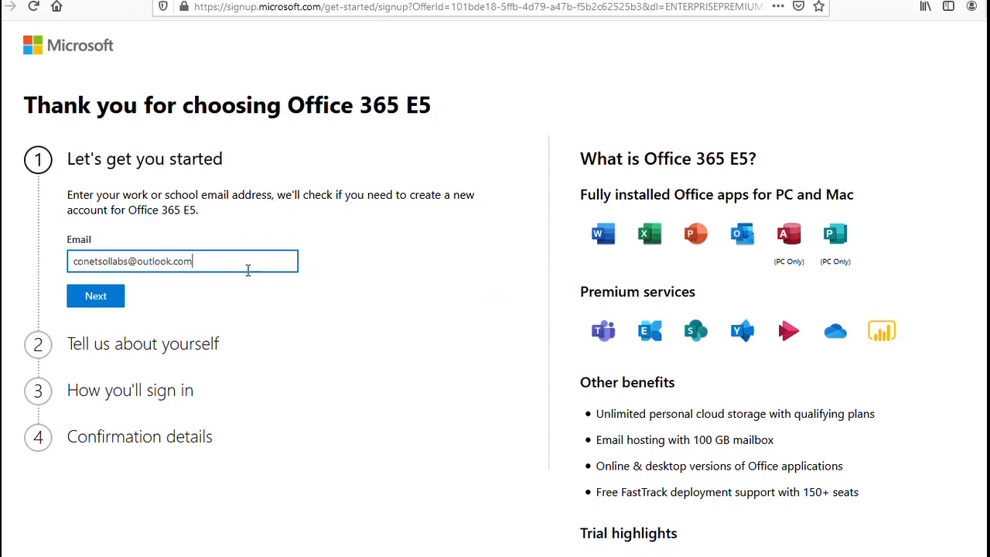
left_click(107, 301)
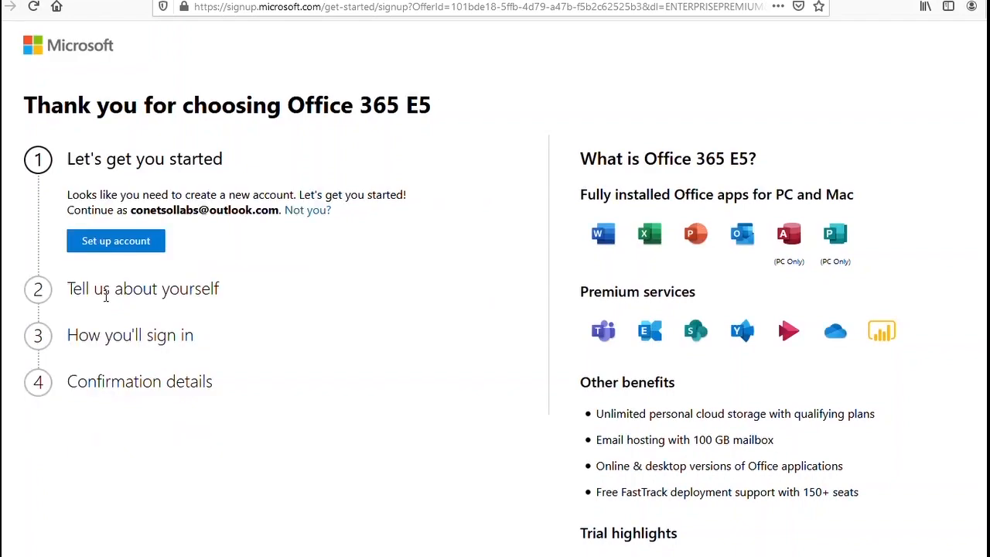
left_click(114, 246)
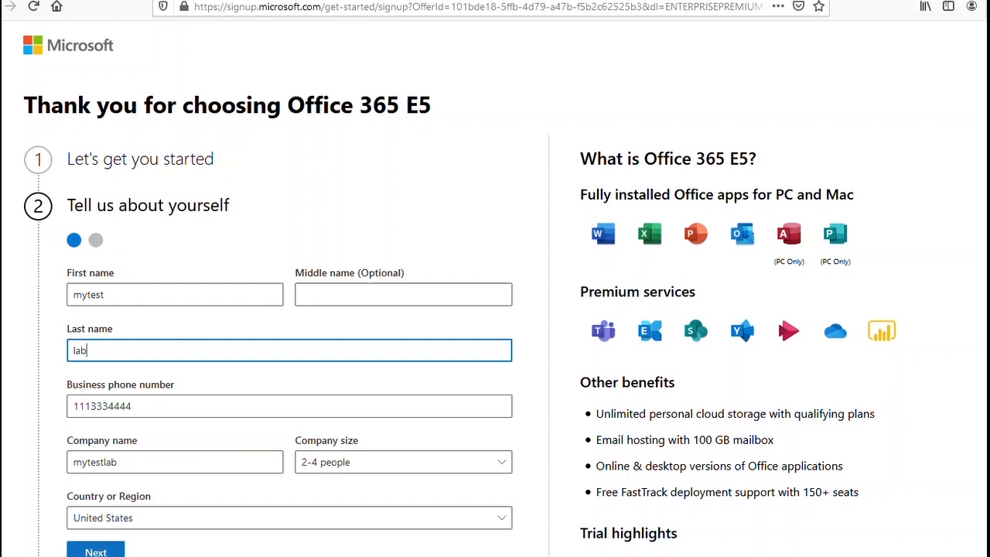
key("Return")
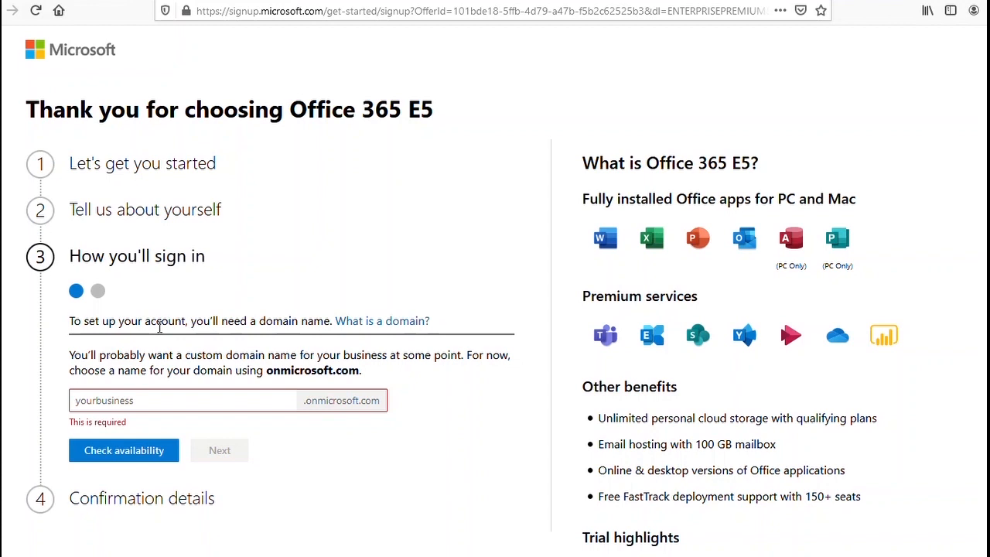
Step: Choose testconetsollabs as the onmicrosoft.com domain name, check its availability and continue
left_click(161, 400)
type("testconetsollabs")
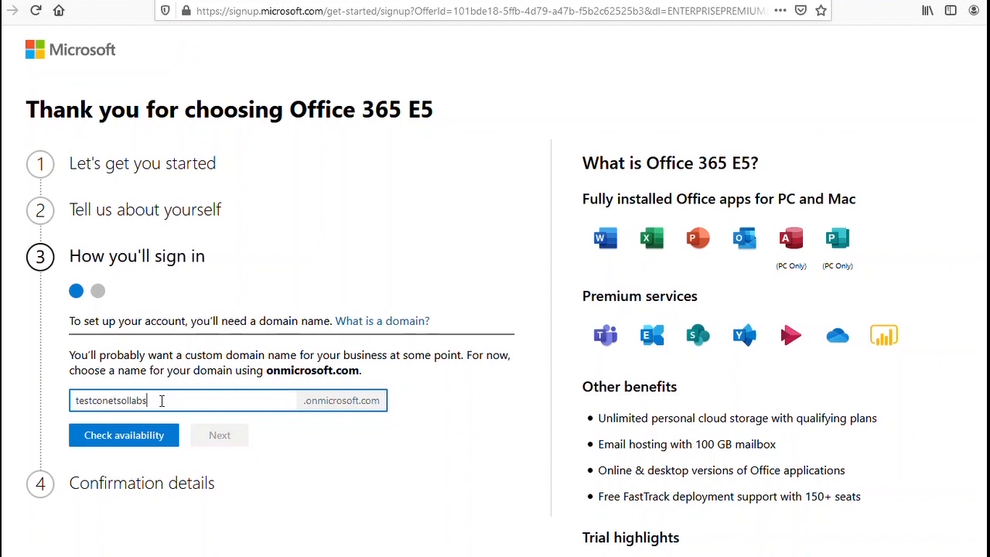
left_click(141, 436)
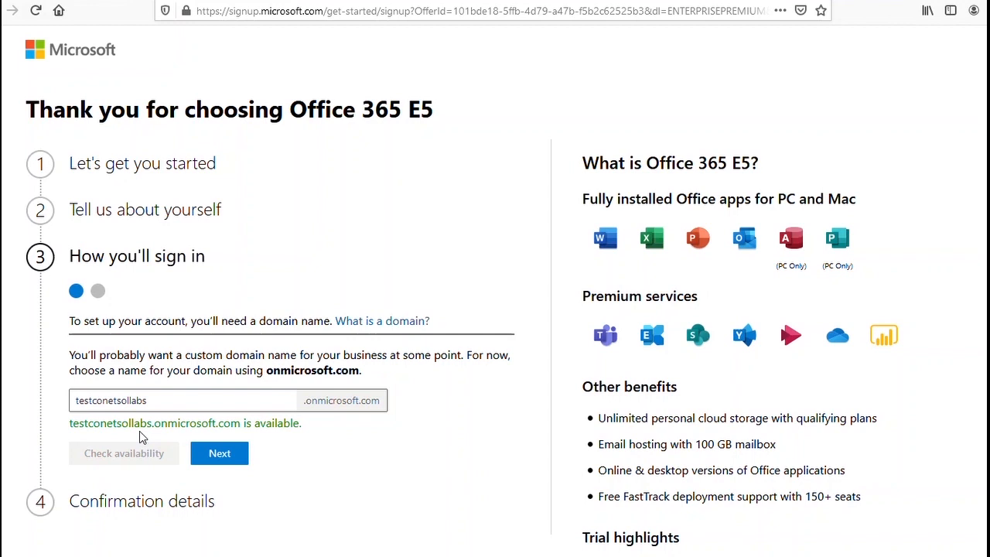
left_click(210, 458)
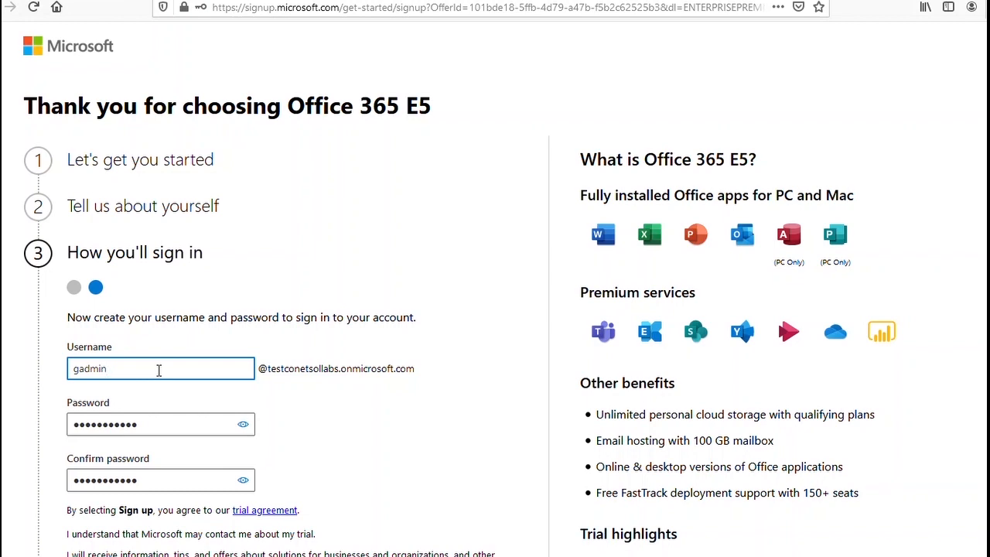
Step: Sign up for the trial with username gadmin and the account password, and go to subscription management
scroll(158, 370, "down", 3)
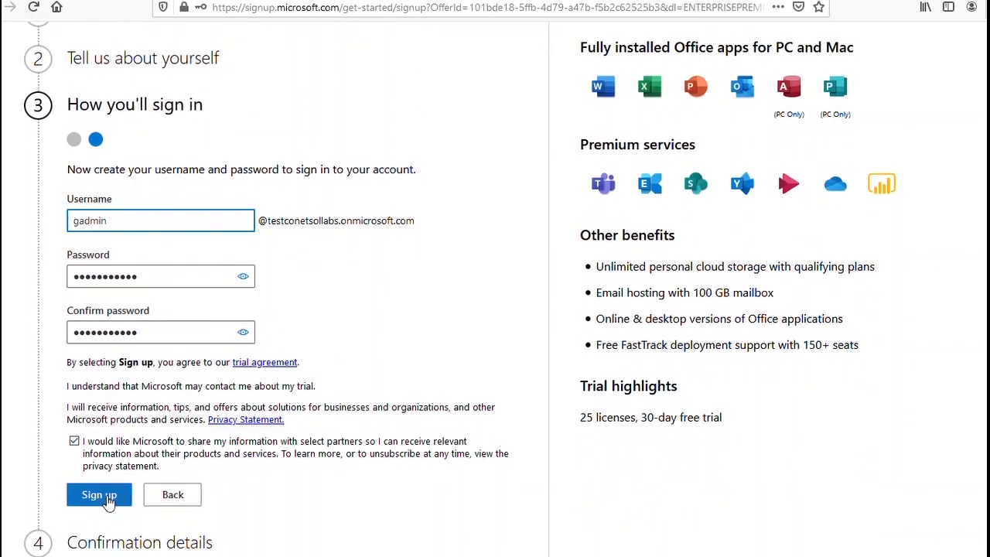
left_click(108, 498)
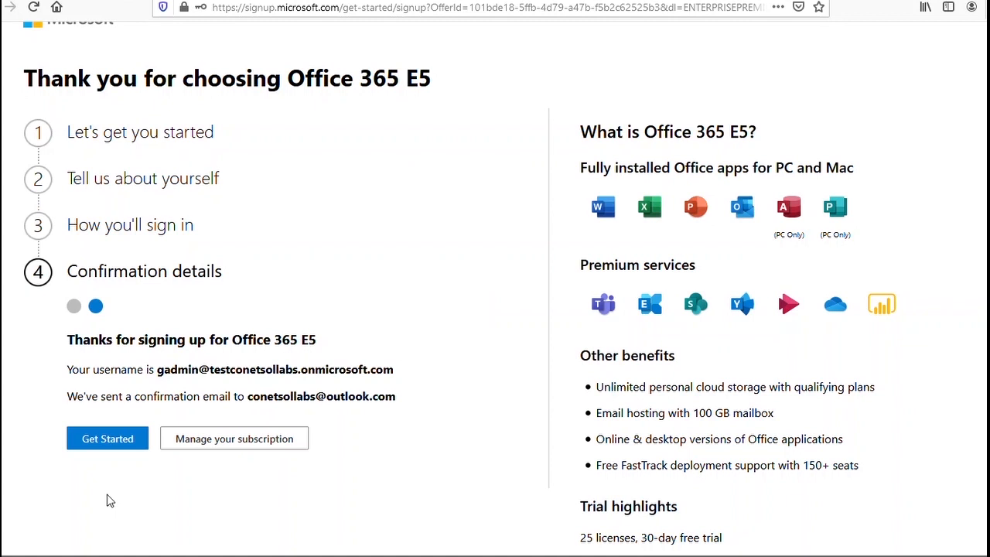
left_click(205, 449)
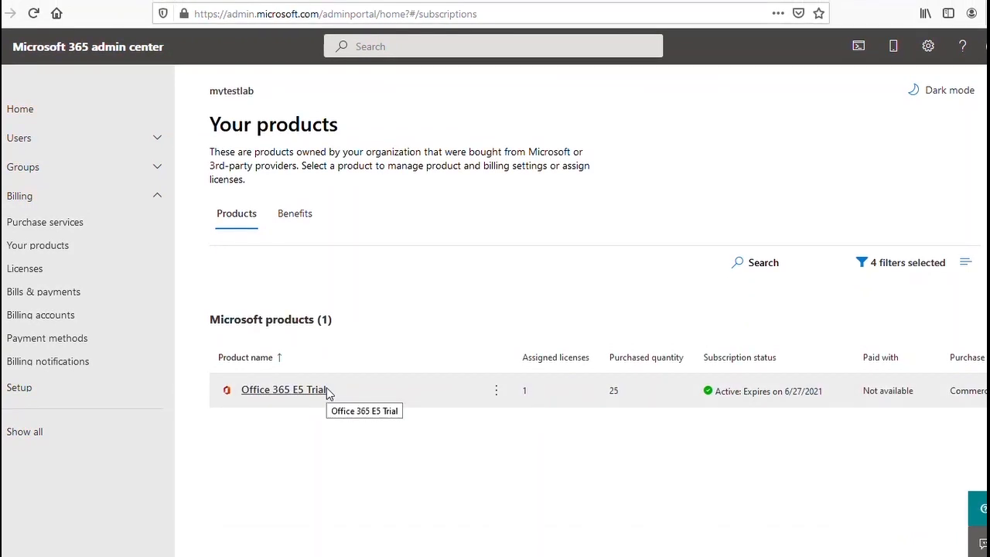
Step: Show all admin center sections and view the organization's domains in the settings
left_click(53, 433)
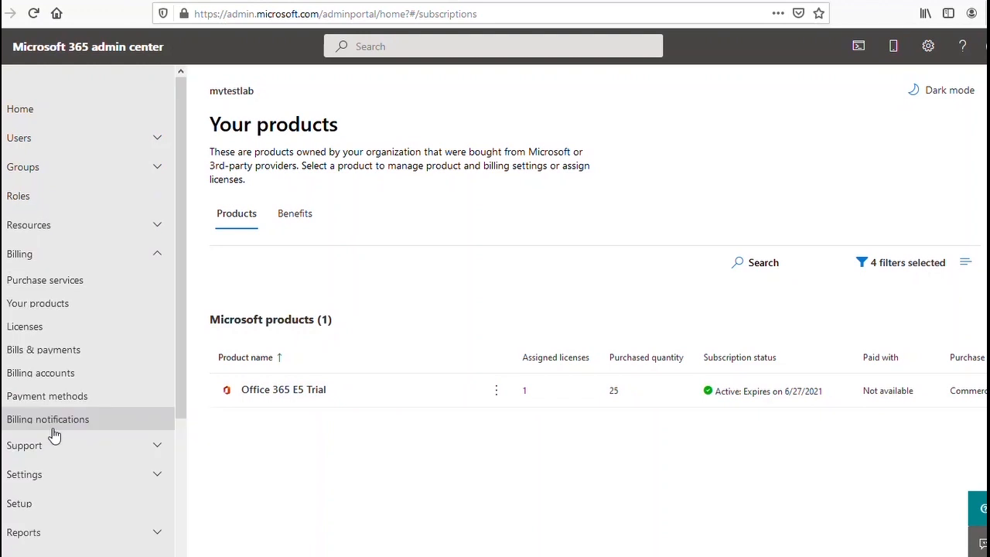
left_click(45, 473)
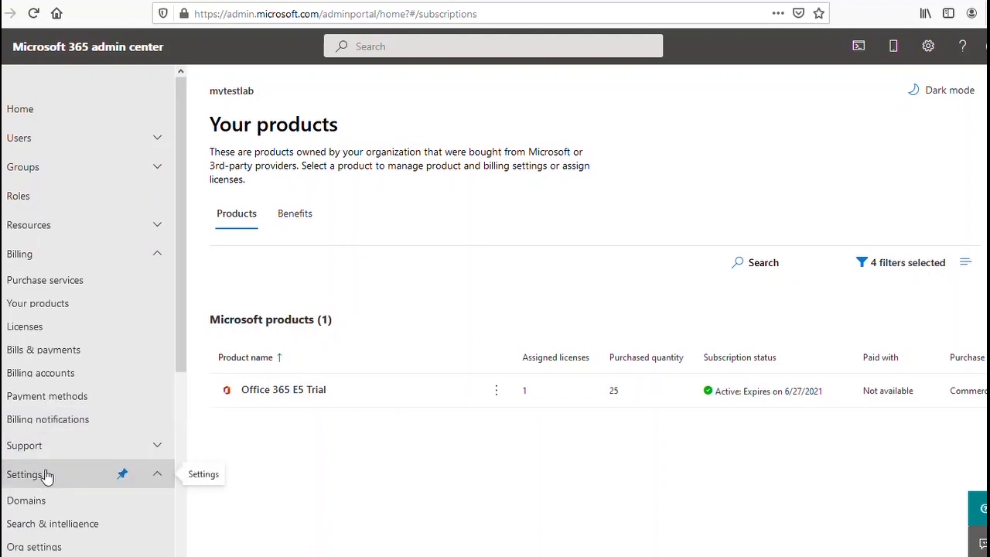
left_click(28, 502)
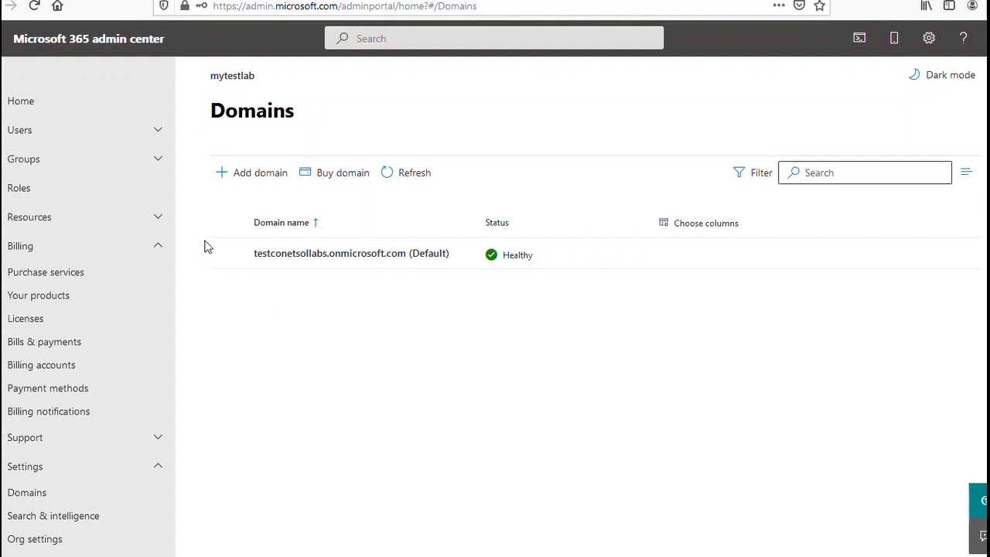
Step: Start adding an active user with first name, display name and username user1, a custom password, and a required password change at first sign-in
left_click(39, 133)
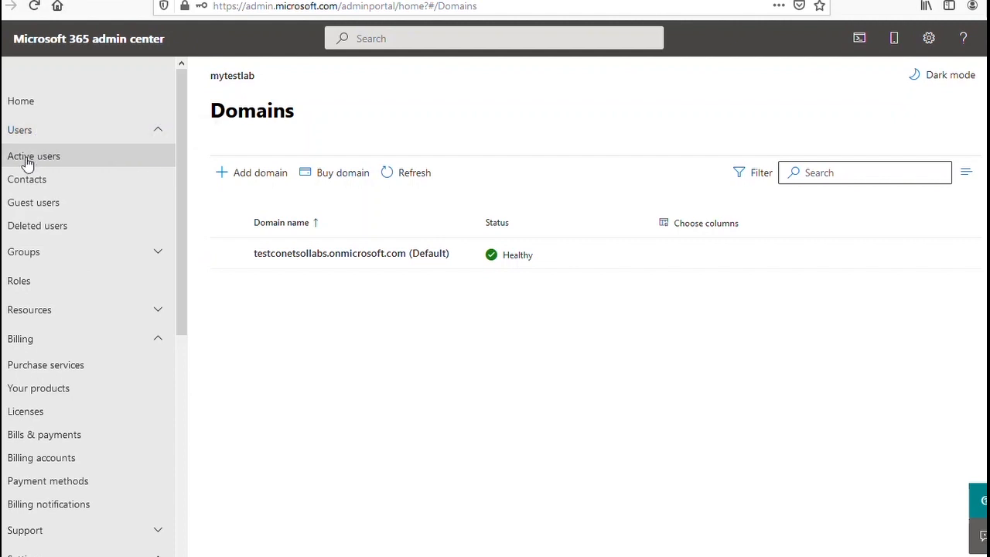
left_click(27, 160)
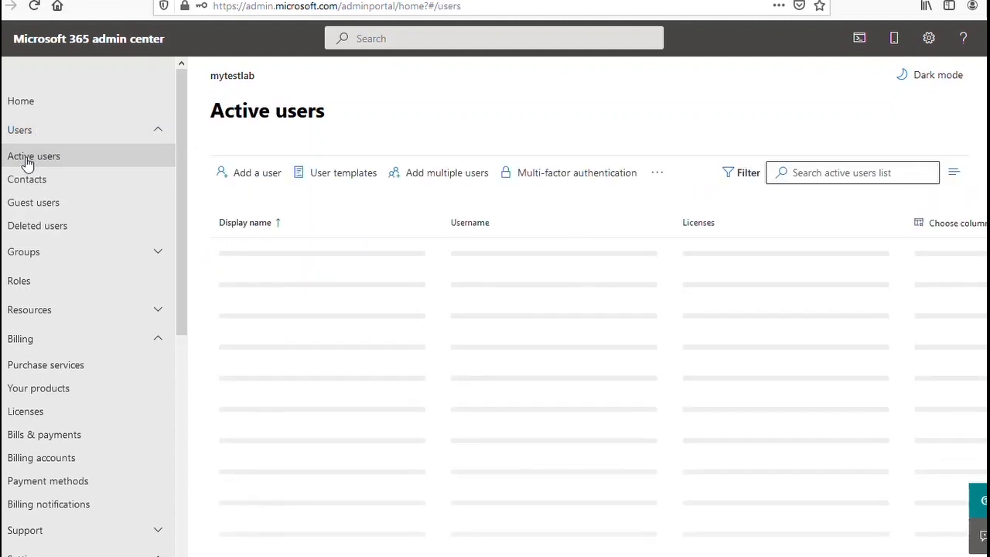
left_click(263, 173)
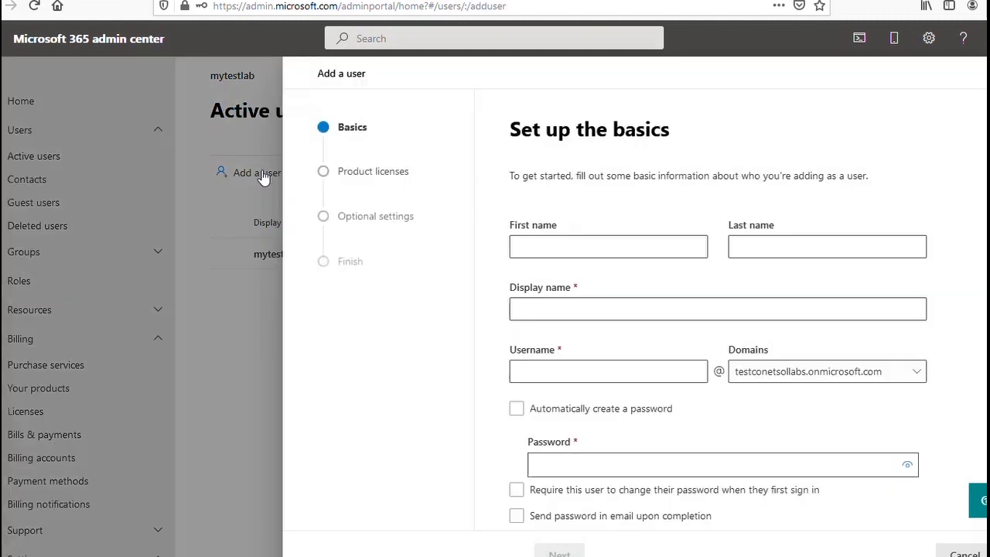
left_click(518, 244)
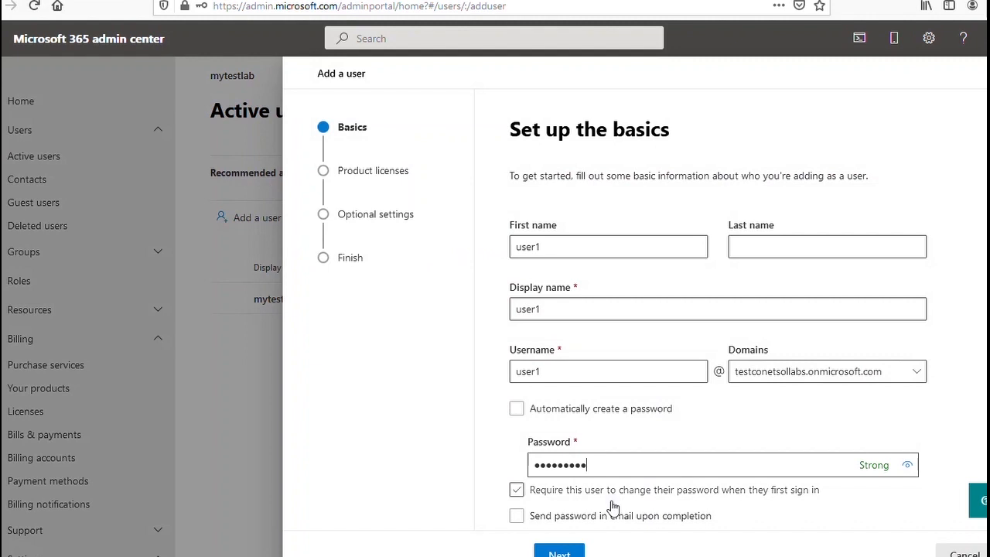
left_click(566, 554)
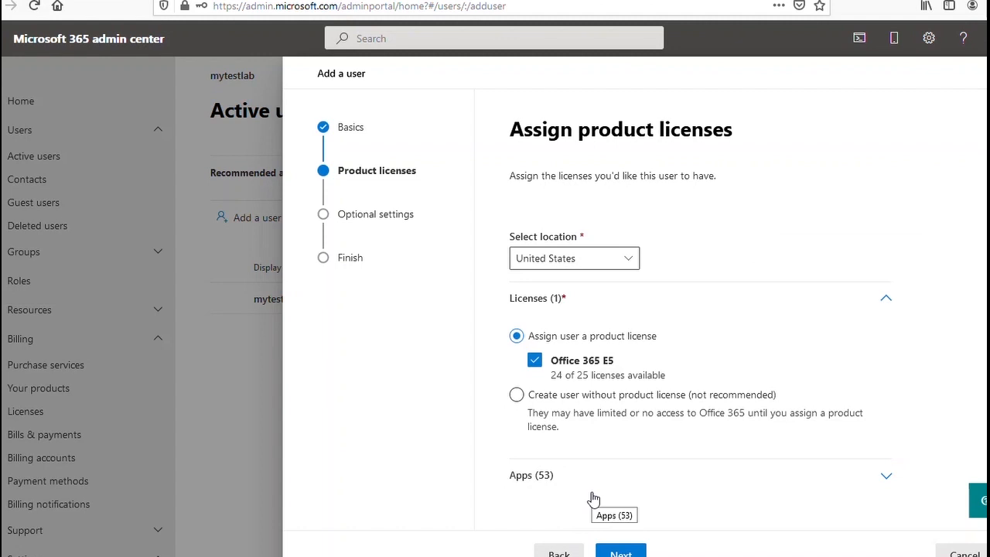
Step: Assign user1 the Office 365 E5 license with location United States, and review the role options, keeping no admin center access
left_click(612, 549)
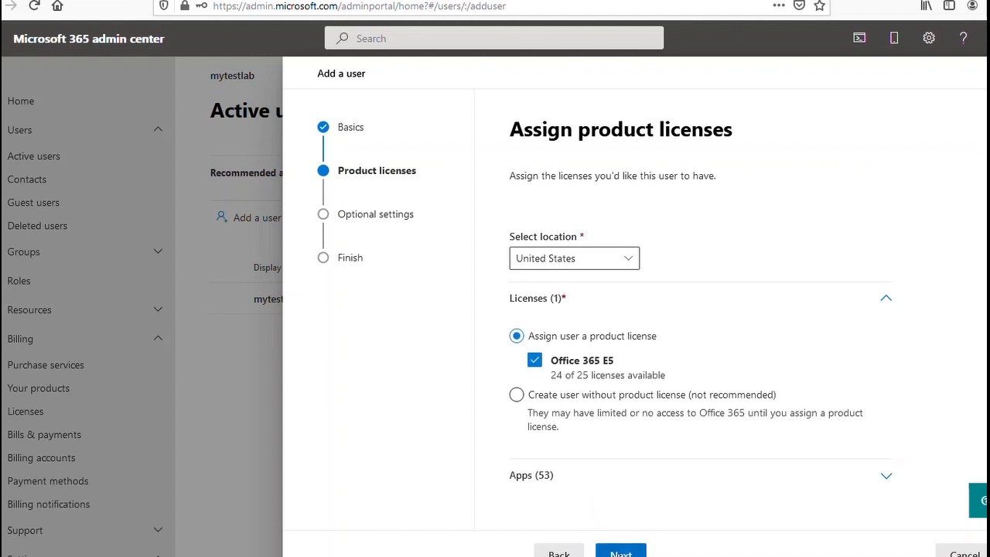
left_click(619, 554)
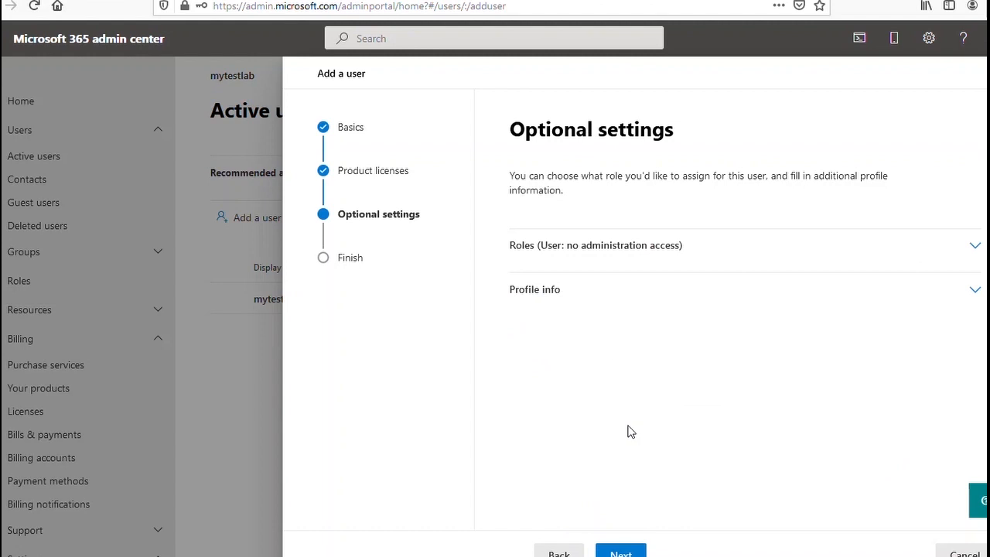
left_click(632, 260)
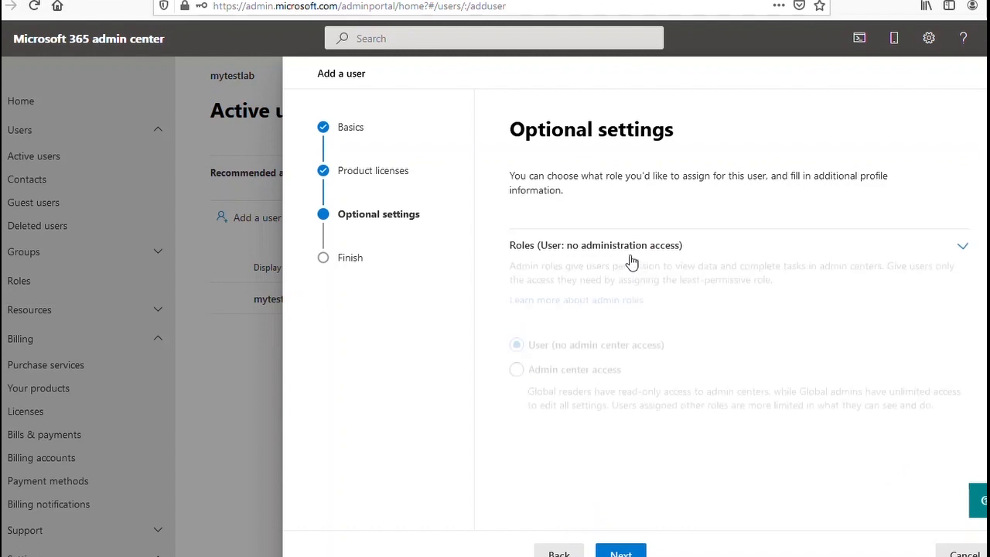
scroll(593, 387, "down", 2)
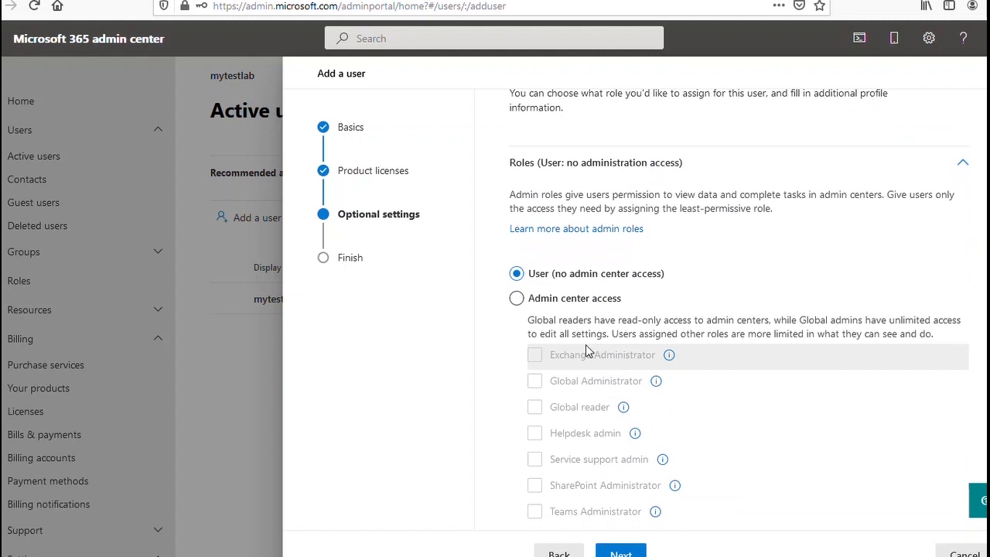
scroll(585, 352, "up", 2)
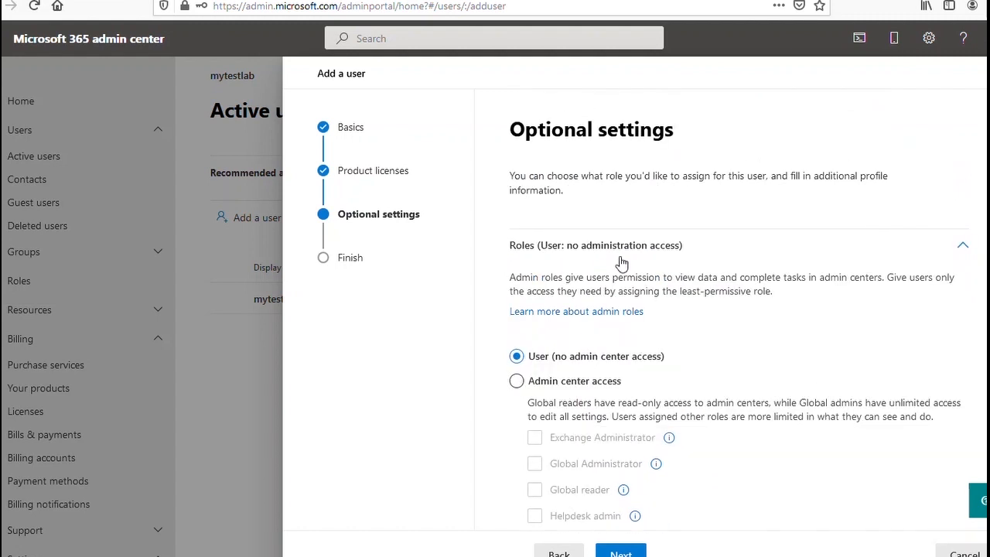
left_click(909, 251)
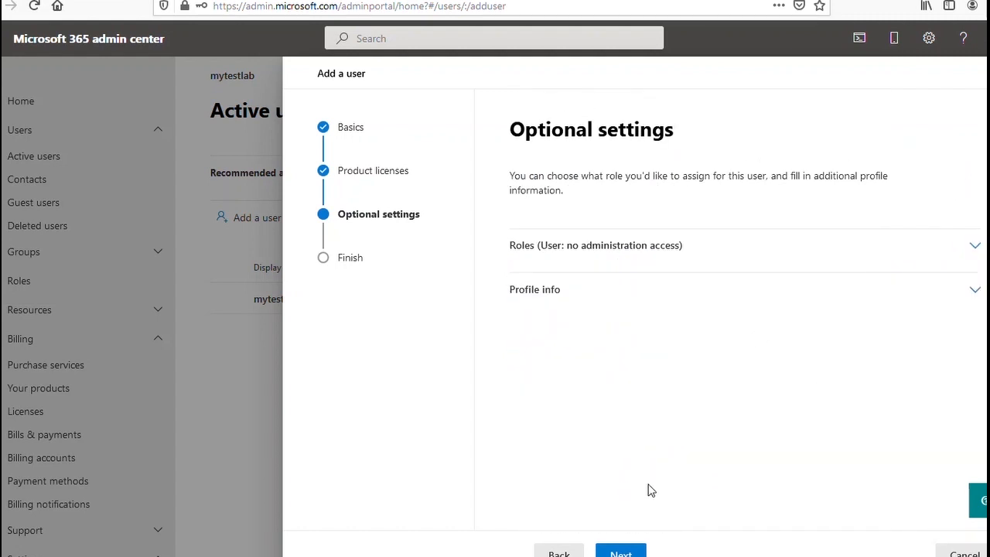
Step: Accept the optional settings, finish adding user1 and return to the active users list
left_click(630, 550)
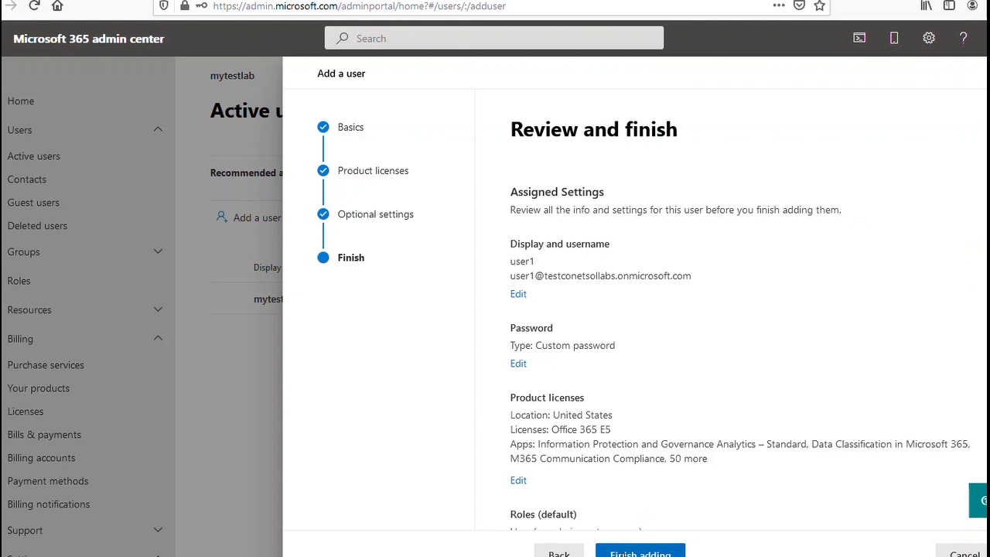
left_click(642, 552)
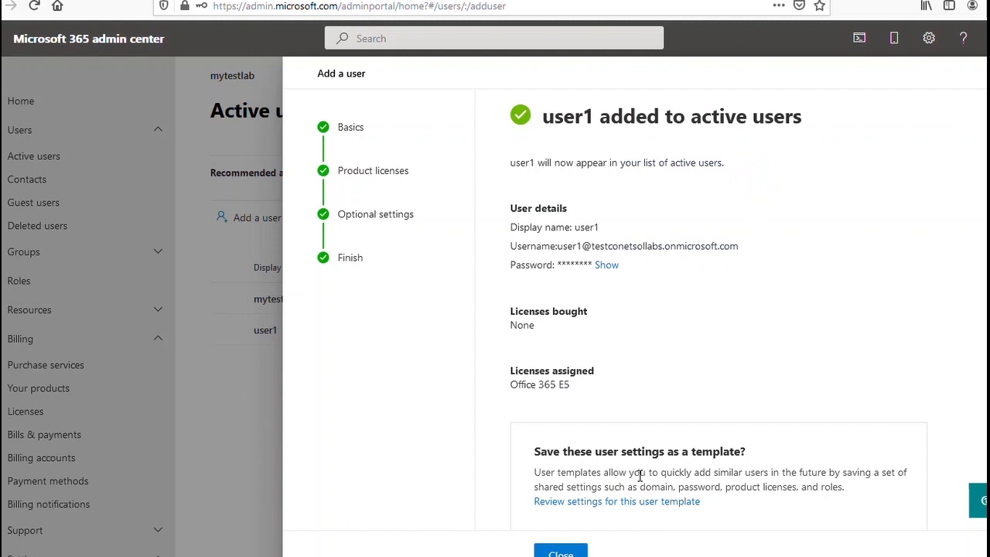
left_click(580, 553)
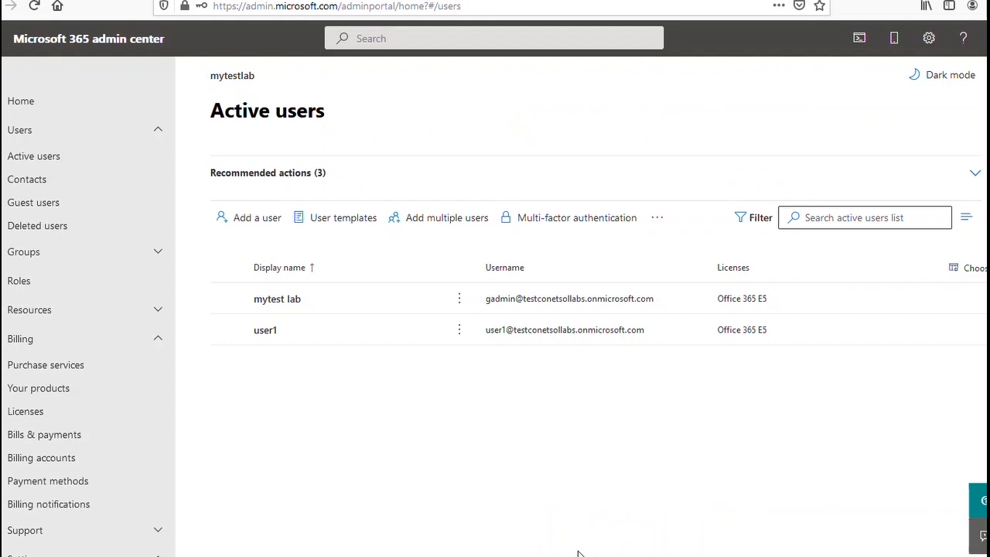